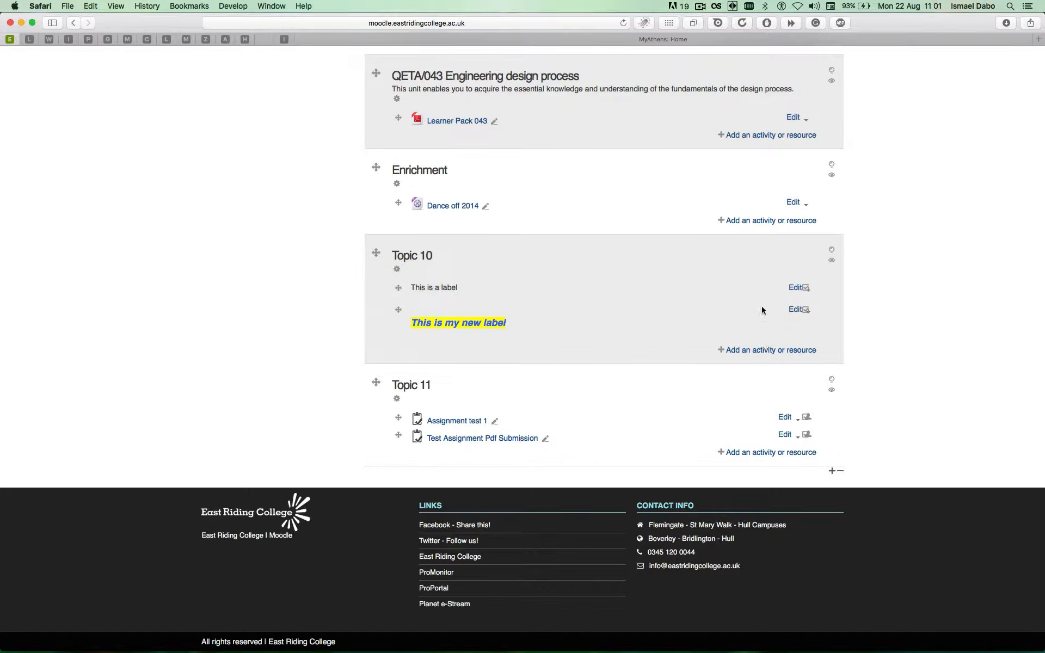
Open the settings of the "This is my new label" label in Topic 10 and add a blank line below its text.
{"action": "left_click", "coordinate": [796, 309]}
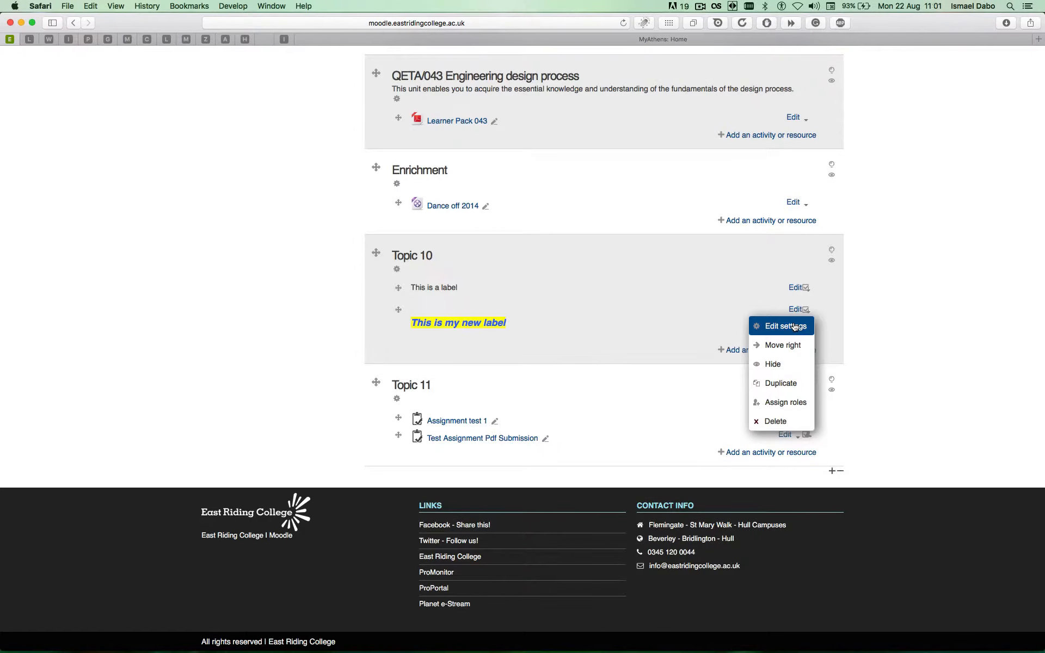
{"action": "left_click", "coordinate": [793, 324]}
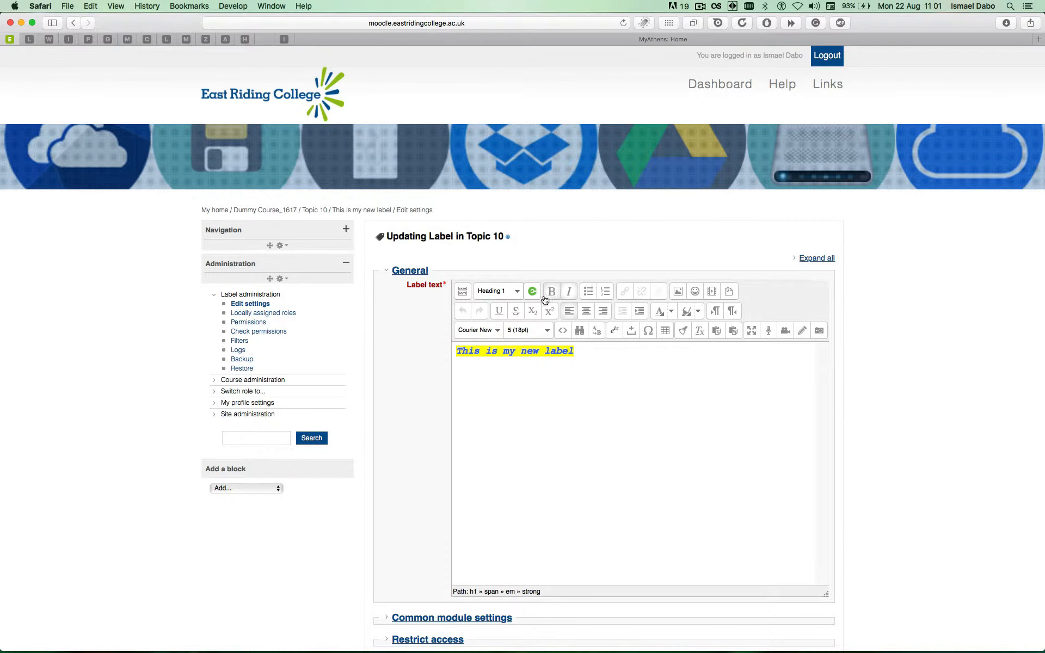
{"action": "left_click", "coordinate": [588, 354]}
{"action": "key", "text": "Return"}
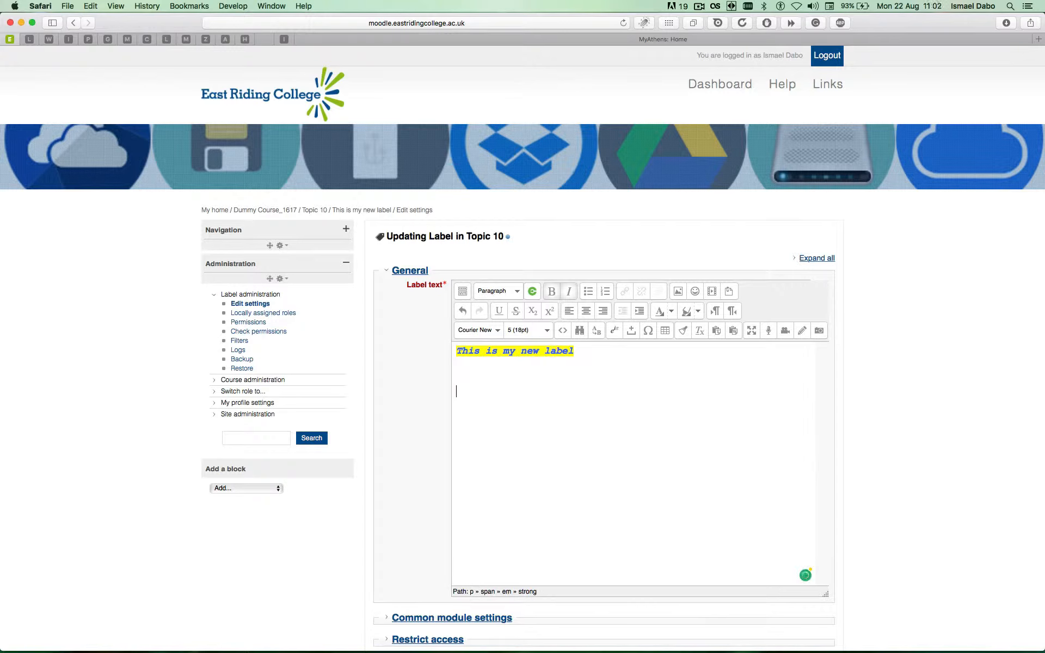
Upload DSC_5432.JPG from the College Pictures folder in Pictures as the image for the label.
{"action": "left_click", "coordinate": [678, 292]}
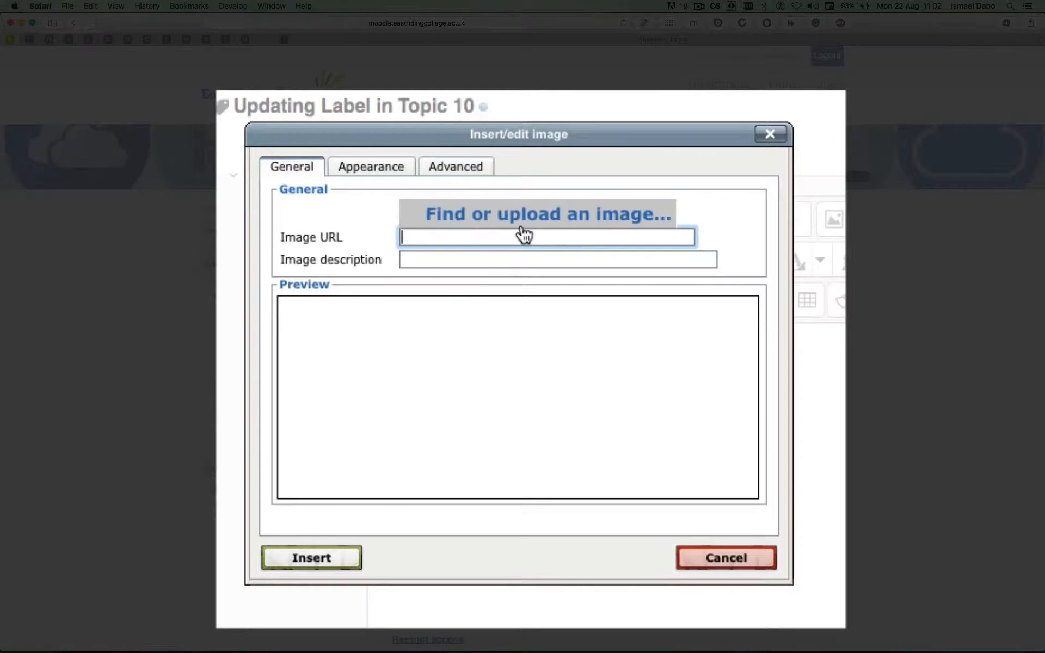
{"action": "left_click", "coordinate": [559, 227]}
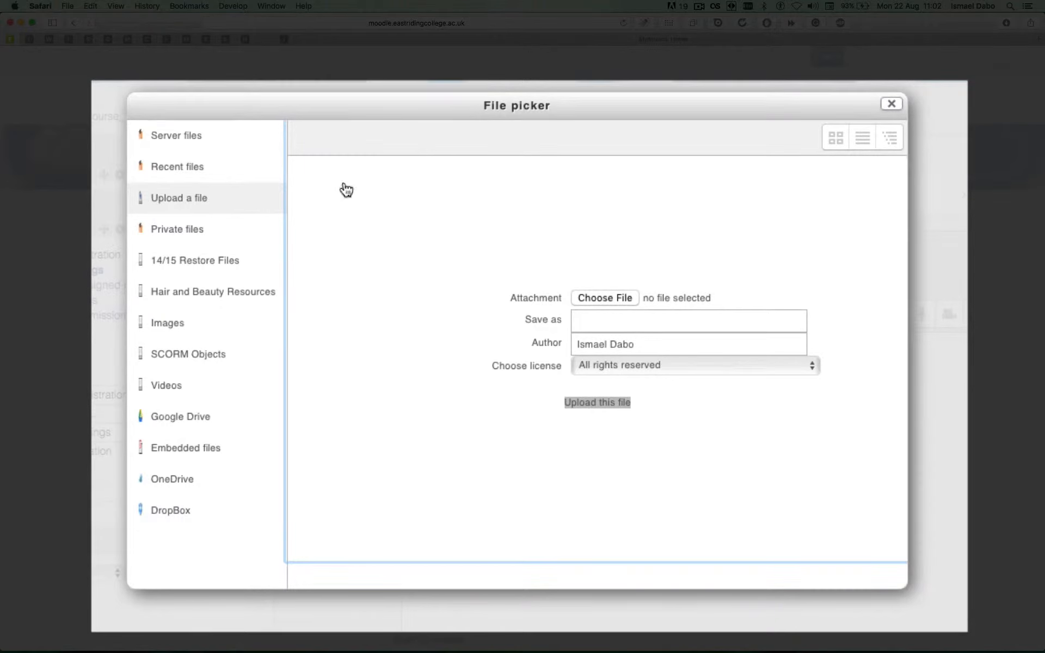
{"action": "left_click", "coordinate": [621, 298]}
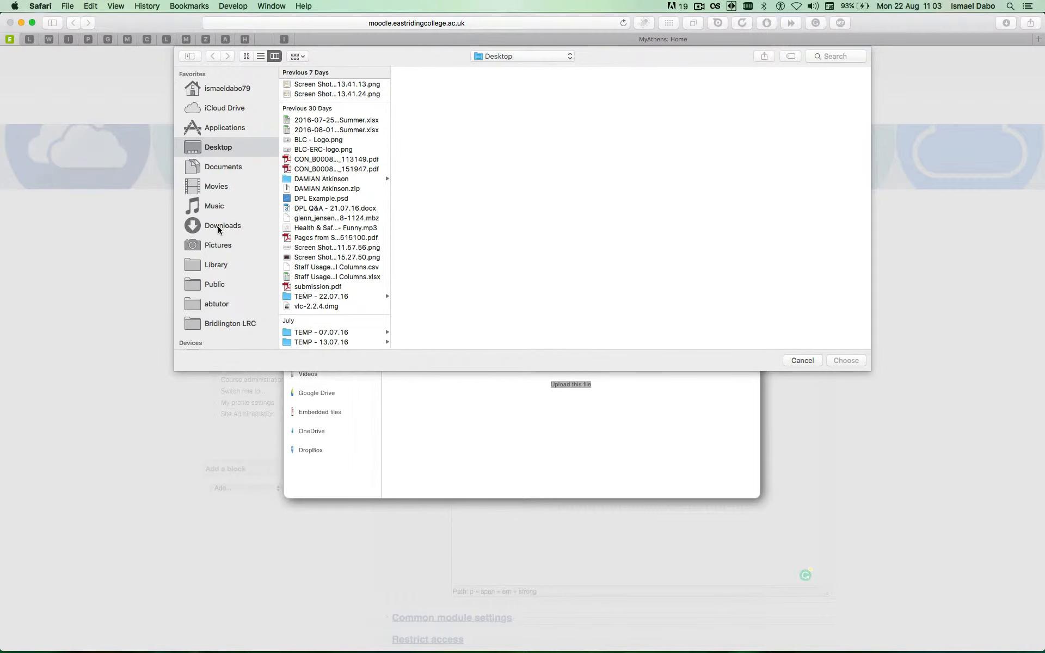
{"action": "left_click", "coordinate": [217, 243]}
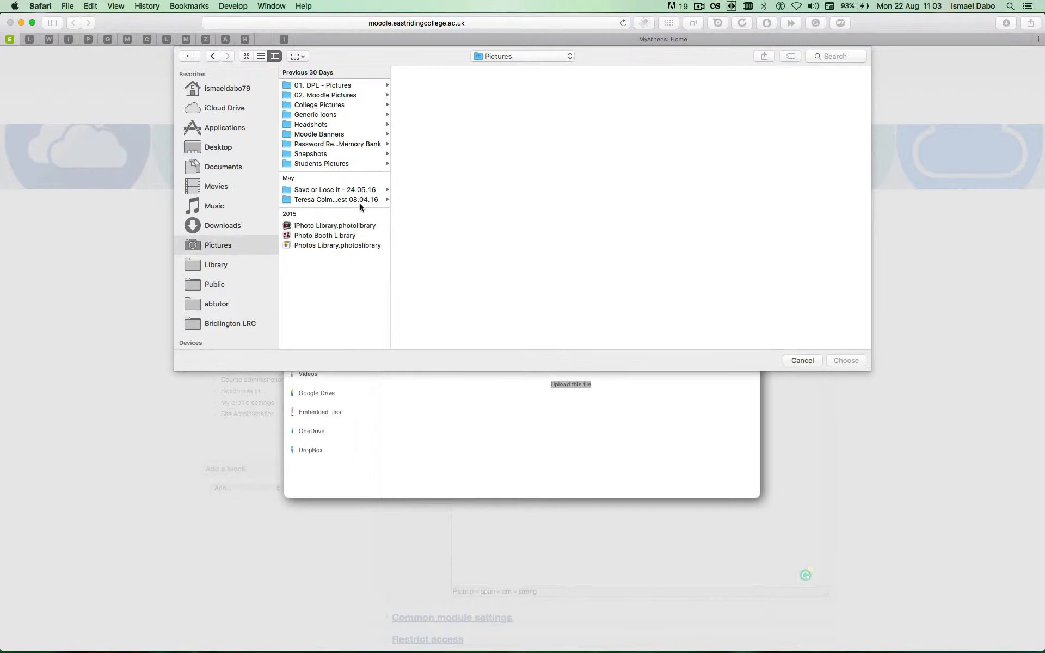
{"action": "left_click", "coordinate": [339, 97]}
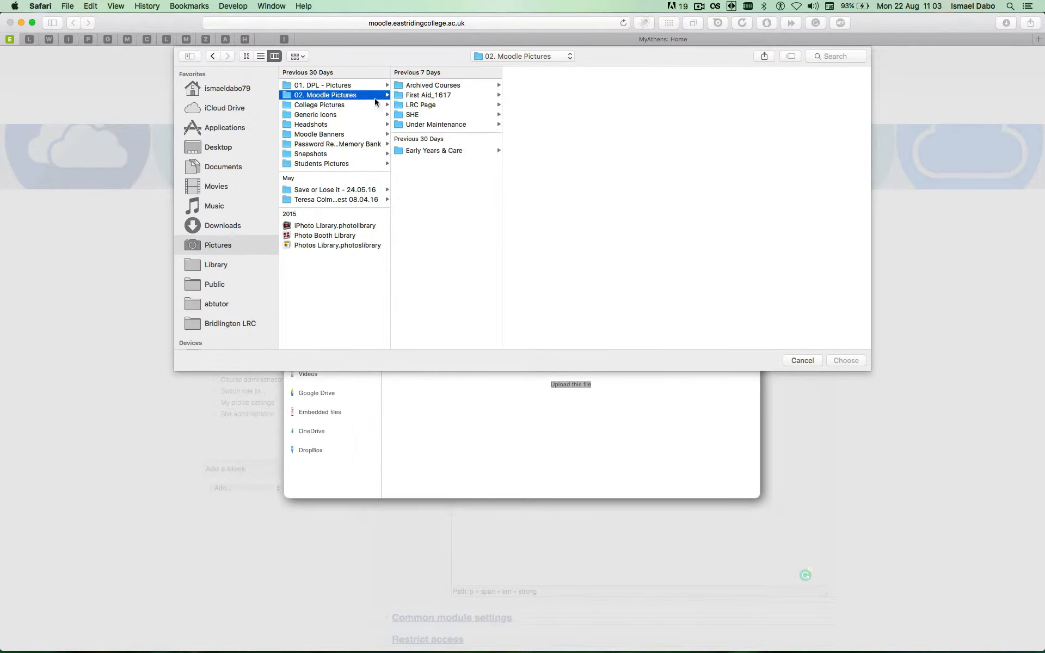
{"action": "left_click", "coordinate": [346, 105]}
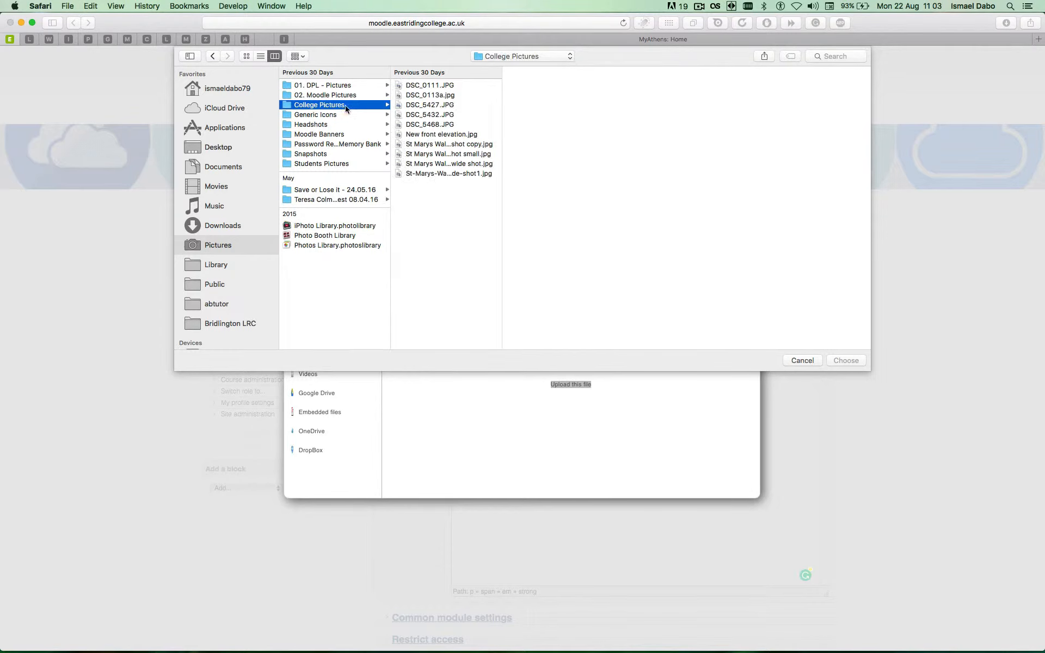
{"action": "left_click", "coordinate": [430, 115]}
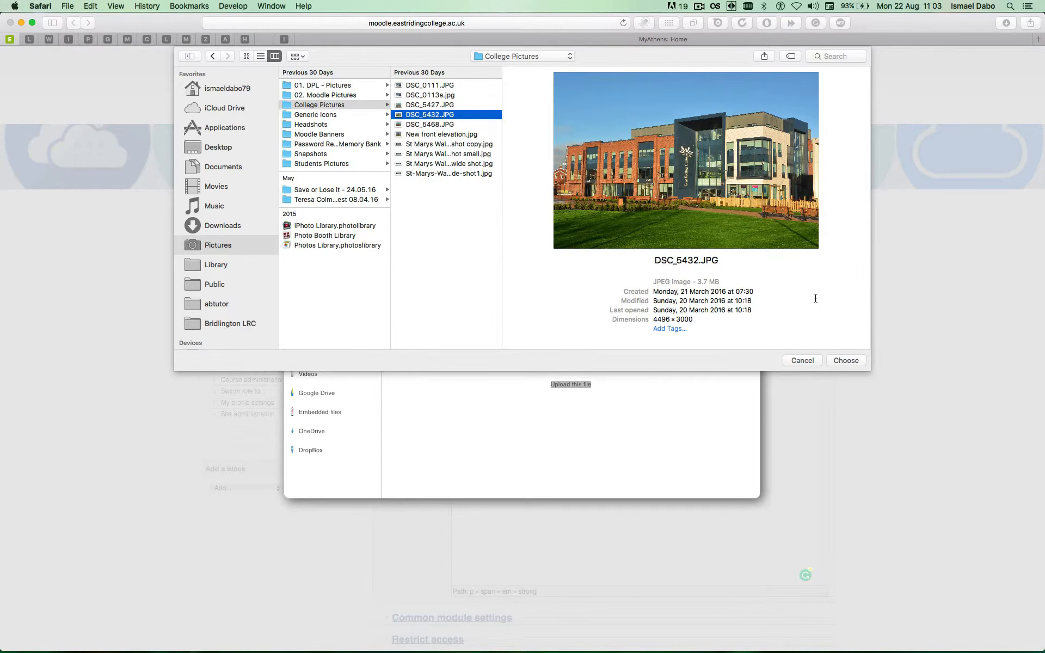
{"action": "left_click", "coordinate": [844, 360]}
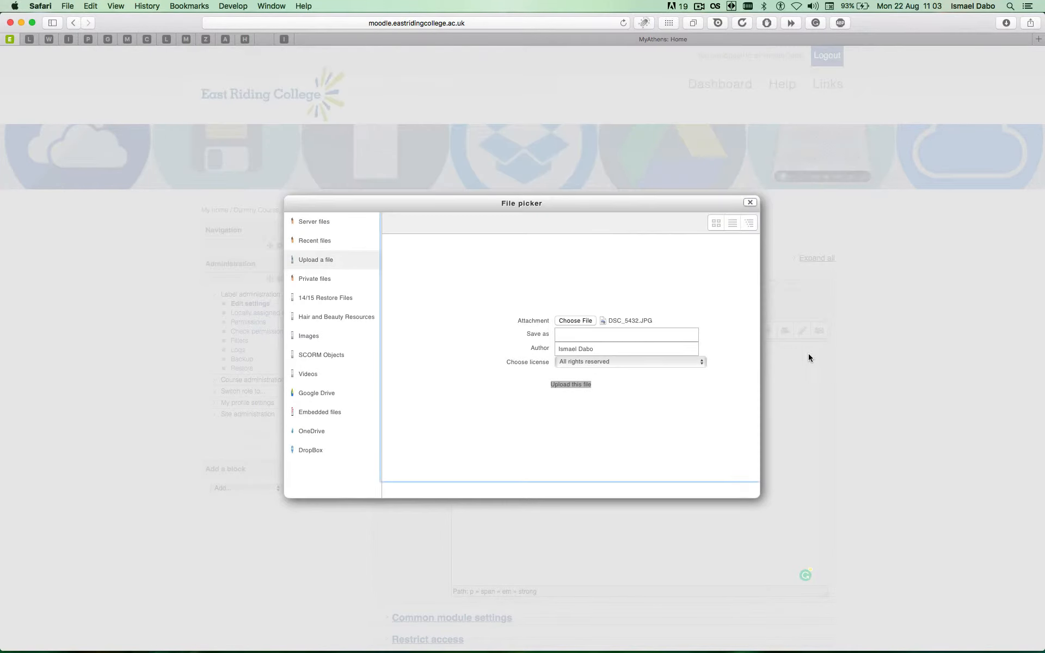
{"action": "left_click", "coordinate": [563, 383]}
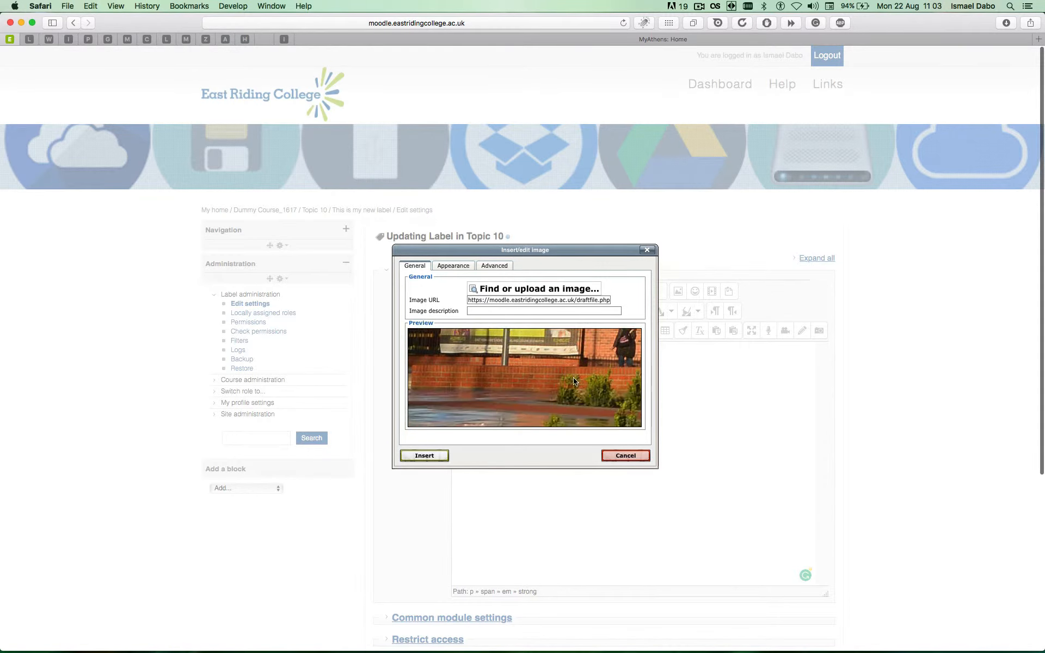
{"action": "scroll", "coordinate": [573, 377], "scroll_direction": "up", "scroll_amount": 10}
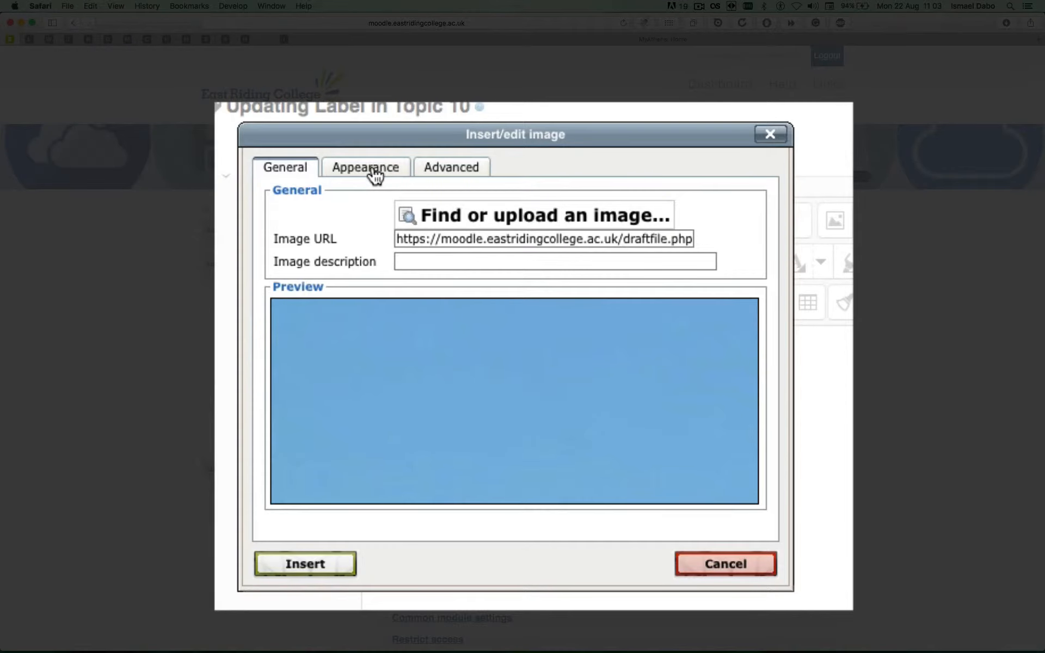
Set the image width to 400 px with constrained proportions and insert it into the label without a description.
{"action": "left_click", "coordinate": [375, 174]}
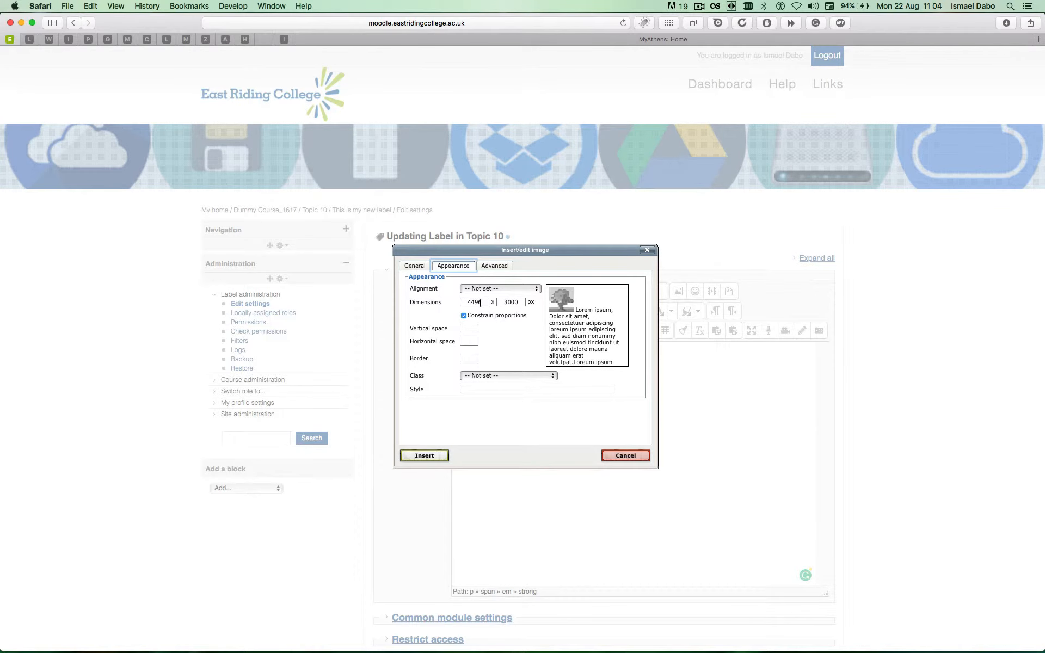
{"action": "double_click", "coordinate": [479, 303]}
{"action": "type", "text": "400"}
{"action": "left_click", "coordinate": [506, 325]}
{"action": "left_click", "coordinate": [418, 269]}
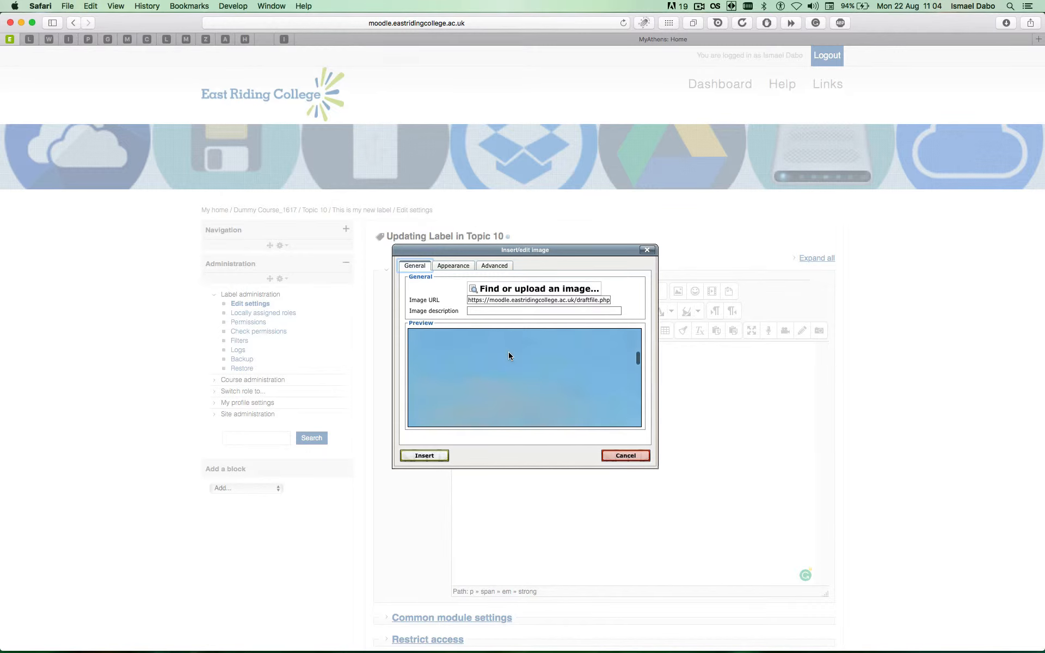
{"action": "scroll", "coordinate": [499, 363], "scroll_direction": "up", "scroll_amount": 3}
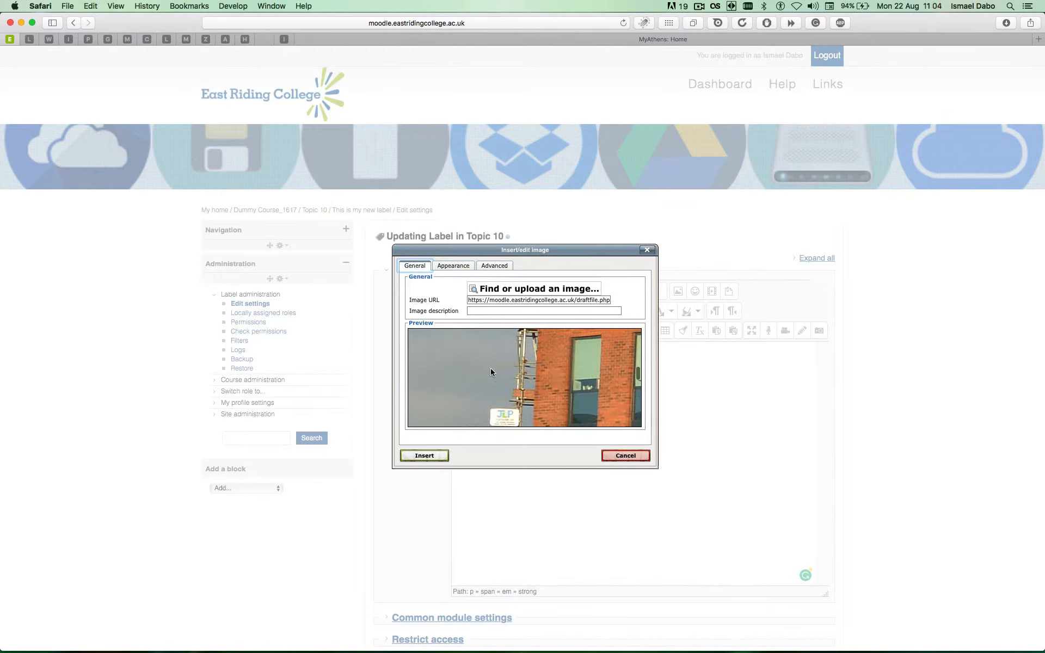
{"action": "left_click", "coordinate": [434, 460]}
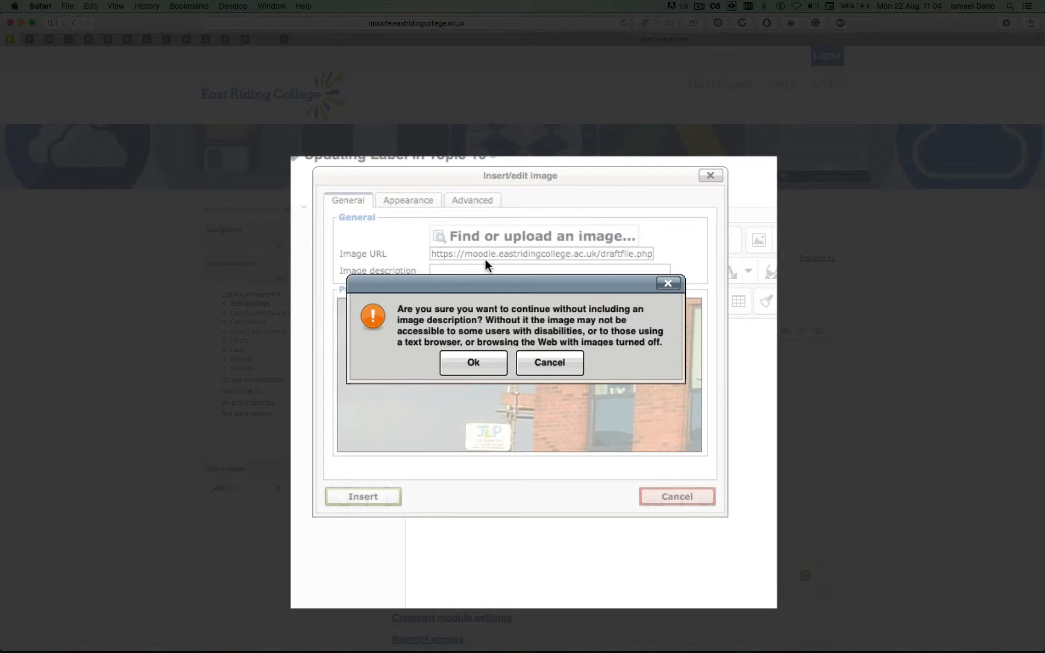
{"action": "left_click_drag", "start_coordinate": [482, 280], "coordinate": [492, 363]}
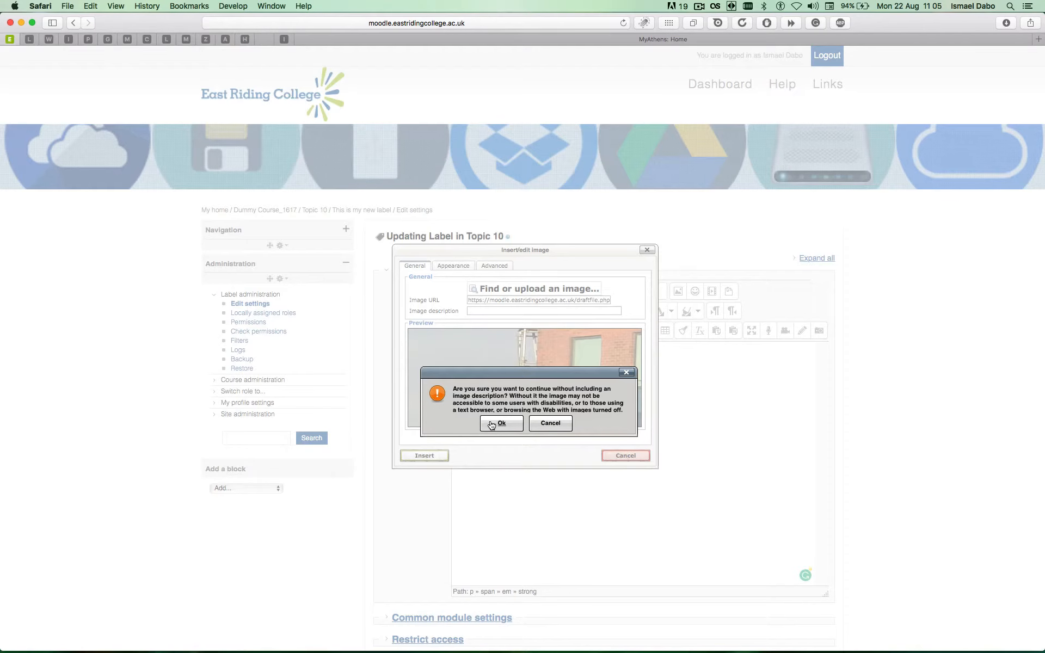
{"action": "left_click", "coordinate": [492, 424]}
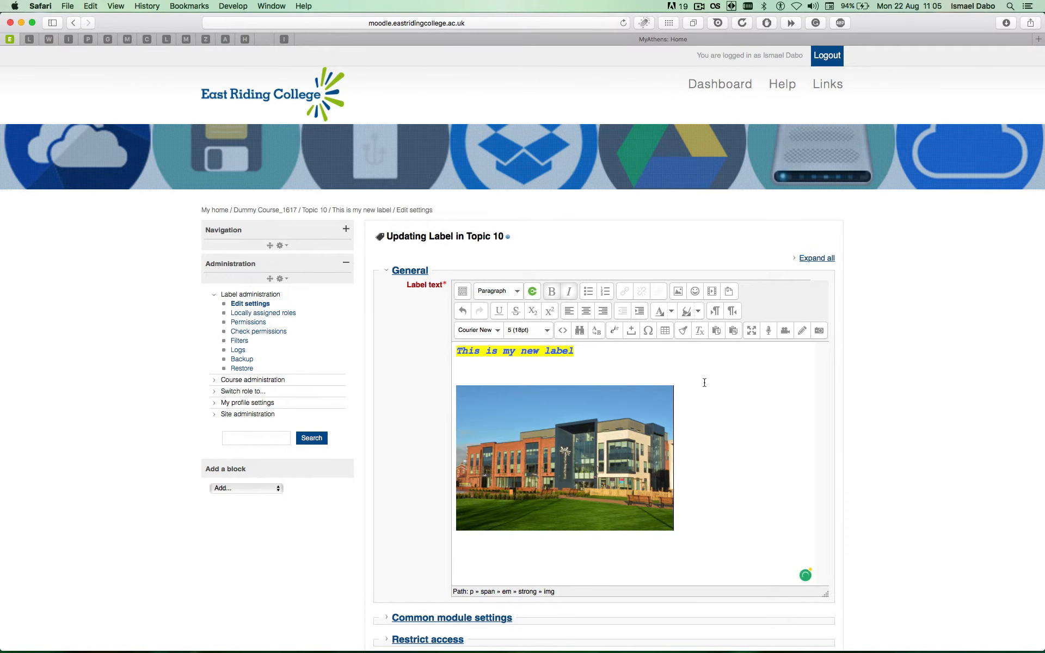
Shrink the inserted building image proportionally in the label editor to about 217 × 145 px.
{"action": "scroll", "coordinate": [703, 382], "scroll_direction": "down", "scroll_amount": 5}
{"action": "scroll", "coordinate": [705, 383], "scroll_direction": "up", "scroll_amount": 2}
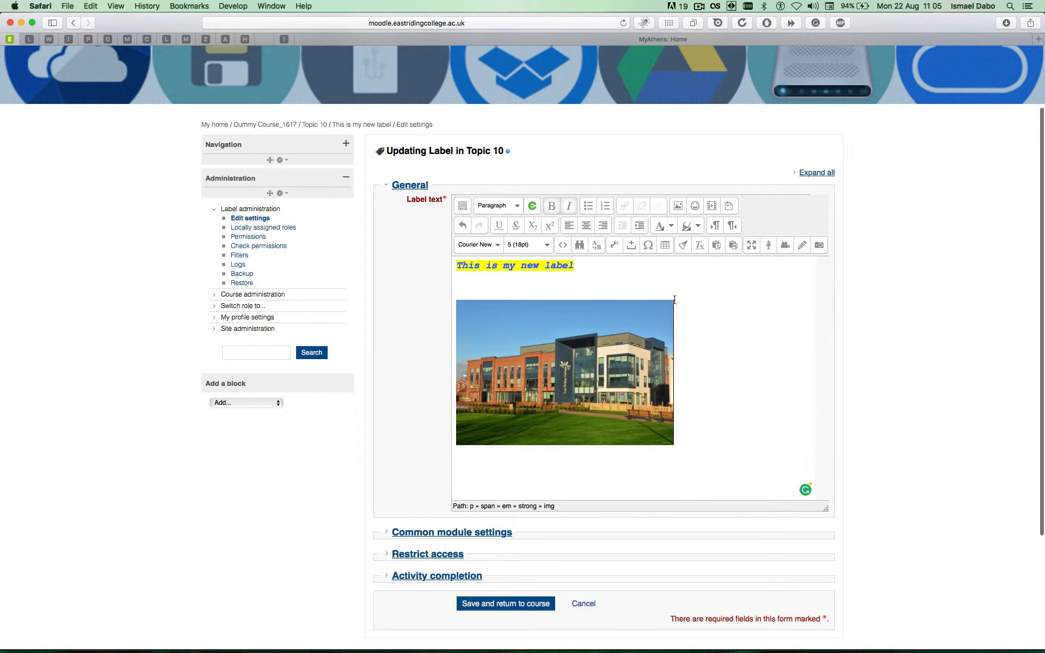
{"action": "scroll", "coordinate": [671, 298], "scroll_direction": "down", "scroll_amount": 3}
{"action": "scroll", "coordinate": [671, 298], "scroll_direction": "up", "scroll_amount": 2}
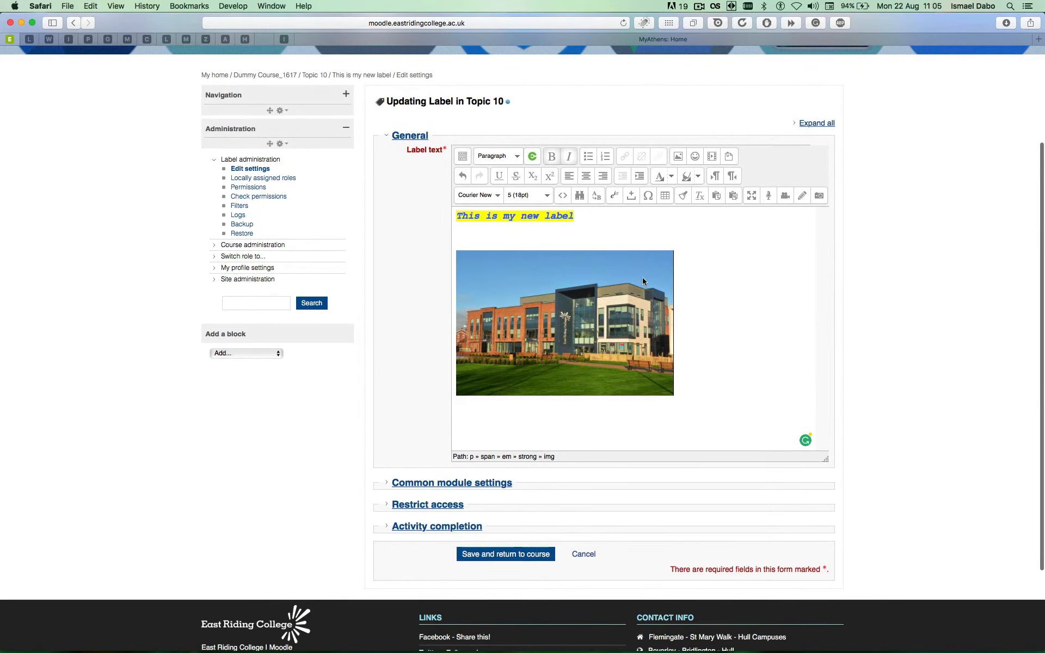
{"action": "left_click", "coordinate": [585, 282]}
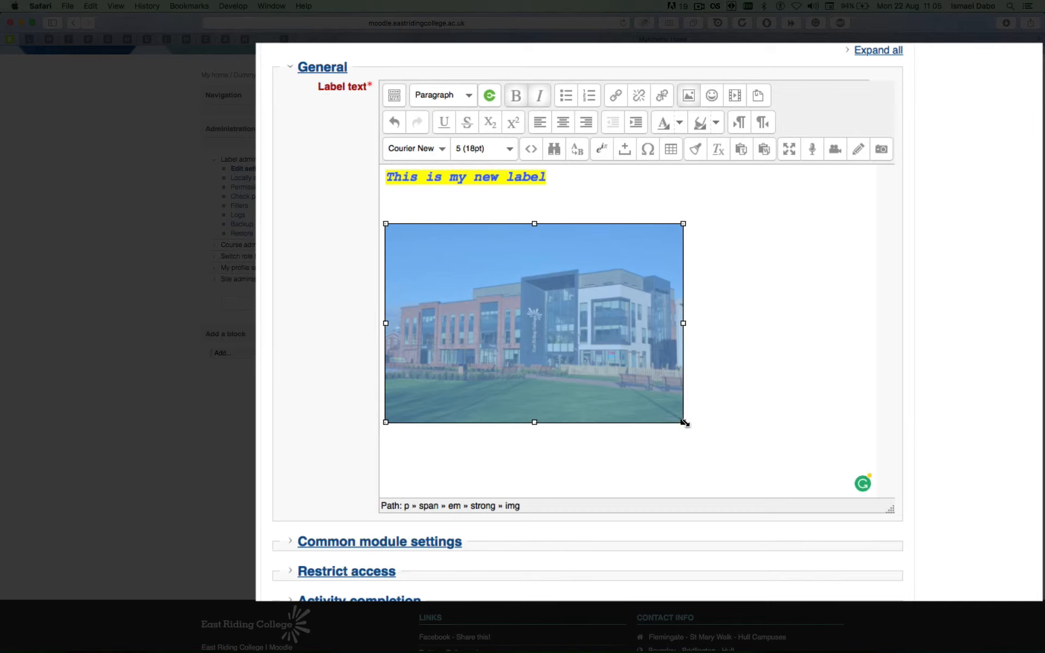
{"action": "left_click_drag", "start_coordinate": [684, 423], "coordinate": [595, 330]}
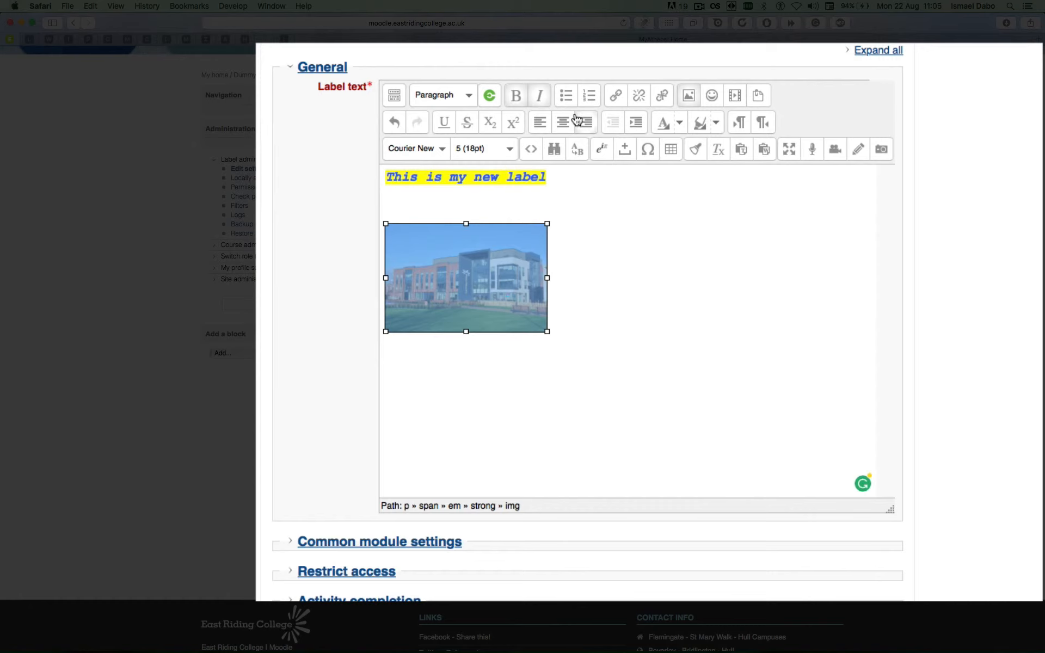
Review the resized image's URL, dimensions and advanced options in its image properties.
{"action": "left_click", "coordinate": [688, 98]}
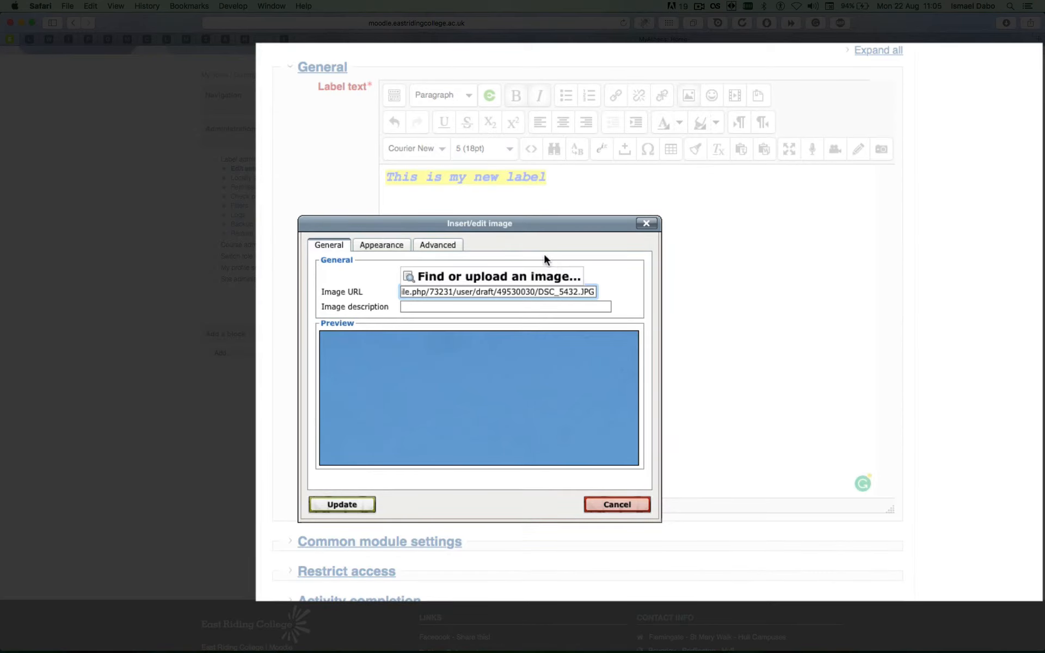
{"action": "double_click", "coordinate": [408, 292]}
{"action": "left_click_drag", "start_coordinate": [576, 285], "coordinate": [620, 301]}
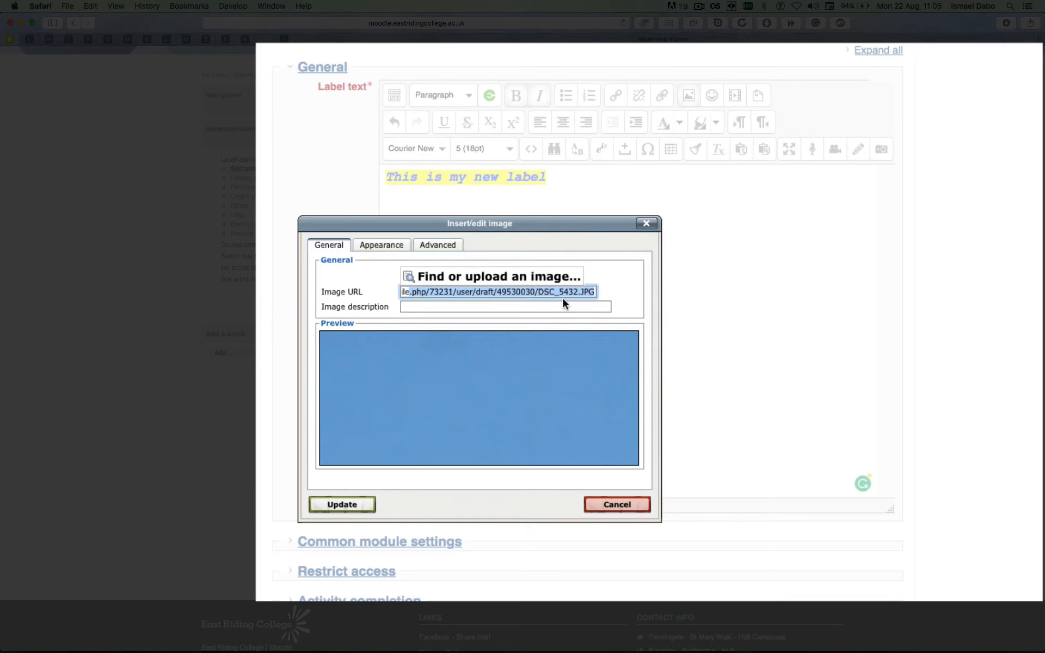
{"action": "left_click", "coordinate": [460, 292]}
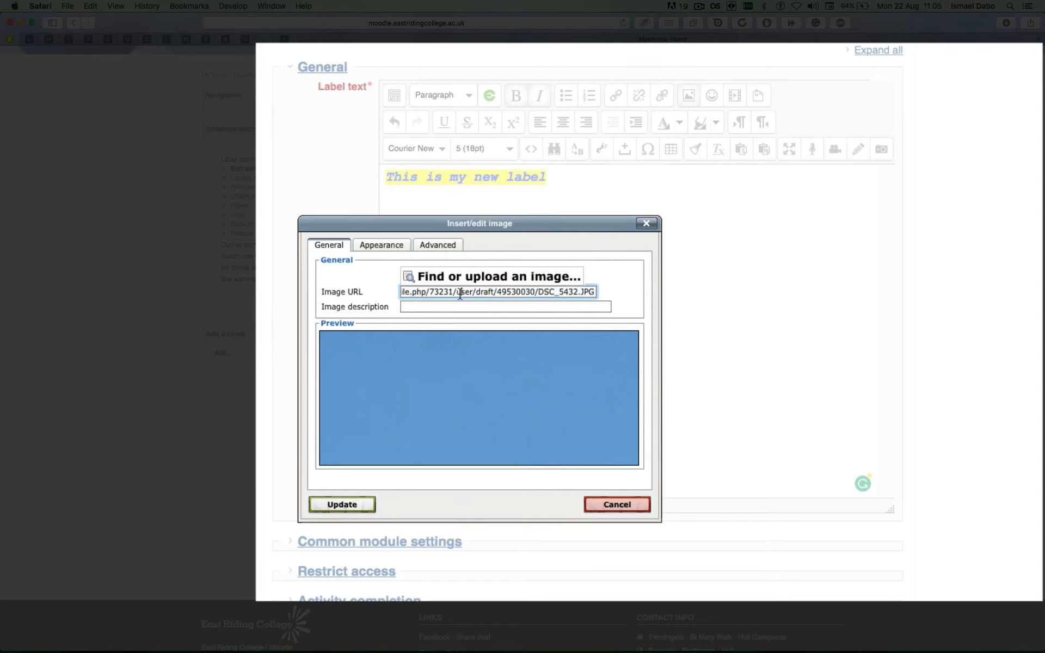
{"action": "left_click_drag", "start_coordinate": [529, 291], "coordinate": [348, 284]}
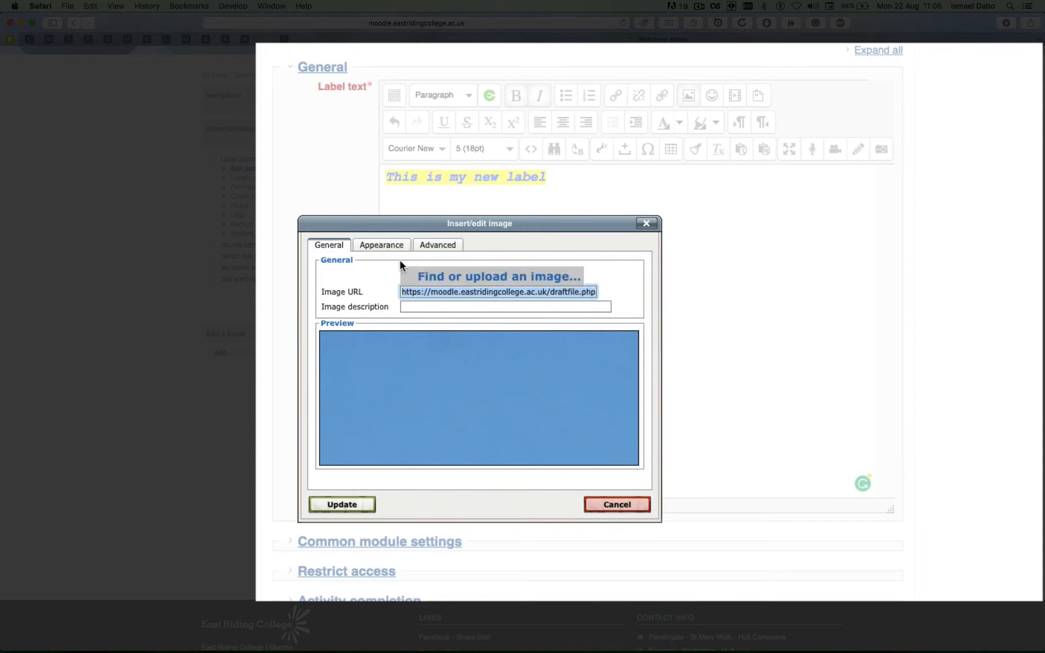
{"action": "left_click", "coordinate": [386, 246]}
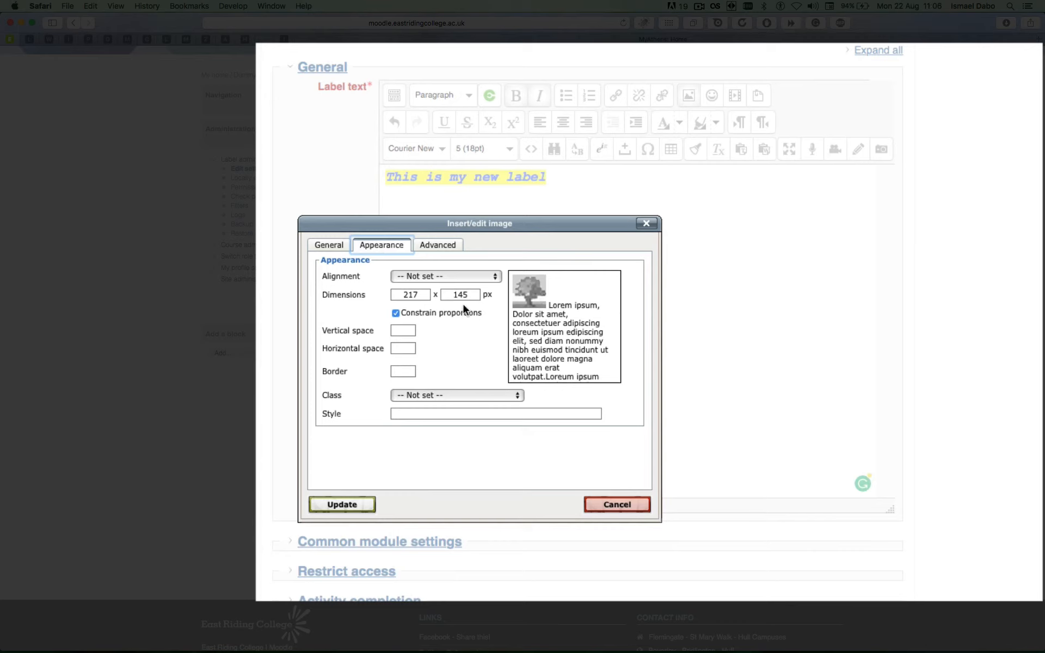
{"action": "left_click", "coordinate": [430, 247]}
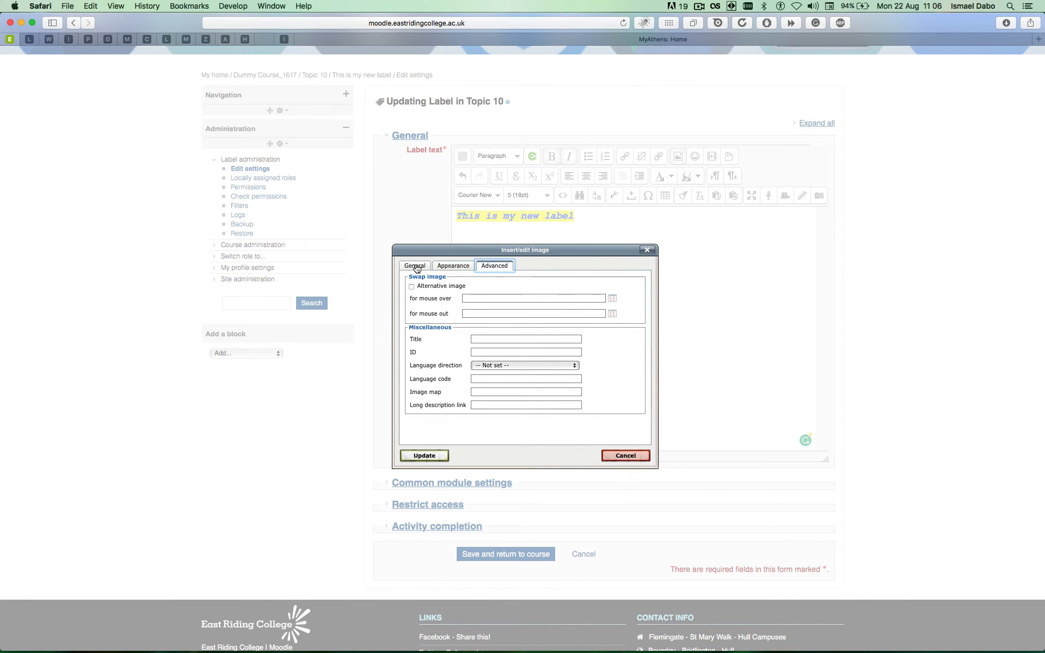
{"action": "left_click", "coordinate": [416, 267]}
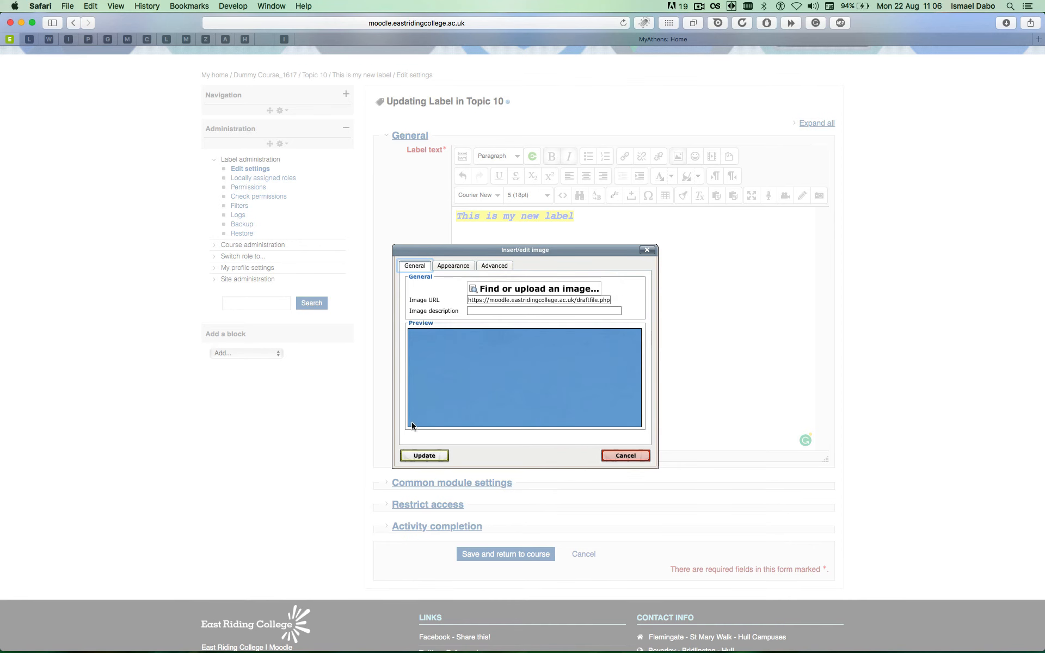
Update the image without a description, then save the label and return to the course.
{"action": "left_click", "coordinate": [429, 457]}
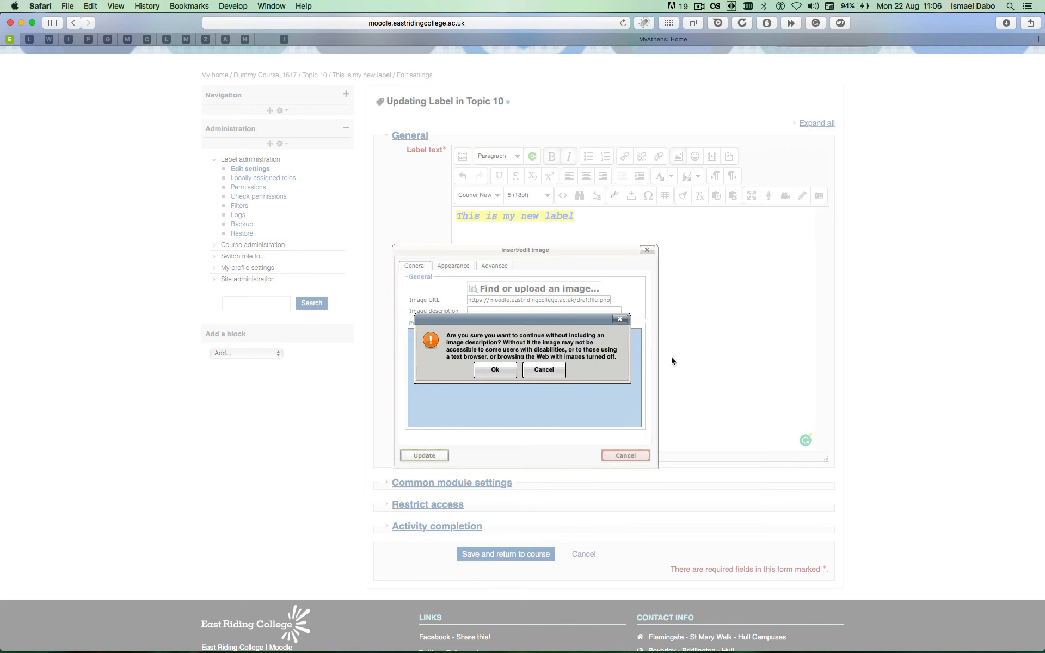
{"action": "left_click", "coordinate": [502, 372]}
{"action": "scroll", "coordinate": [555, 389], "scroll_direction": "down", "scroll_amount": 4}
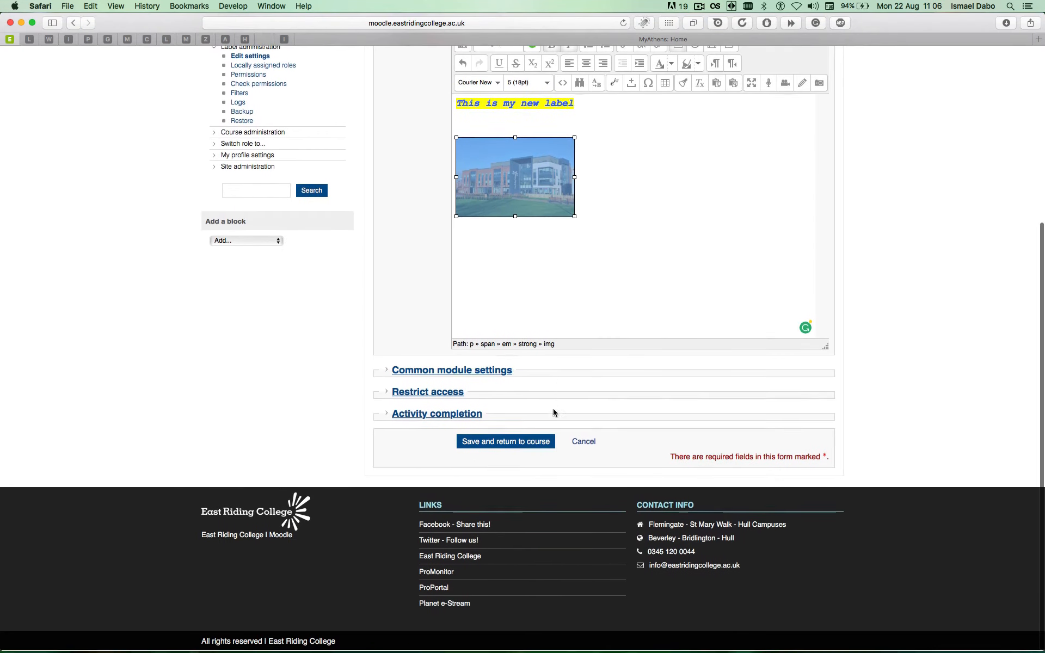
{"action": "left_click", "coordinate": [522, 445]}
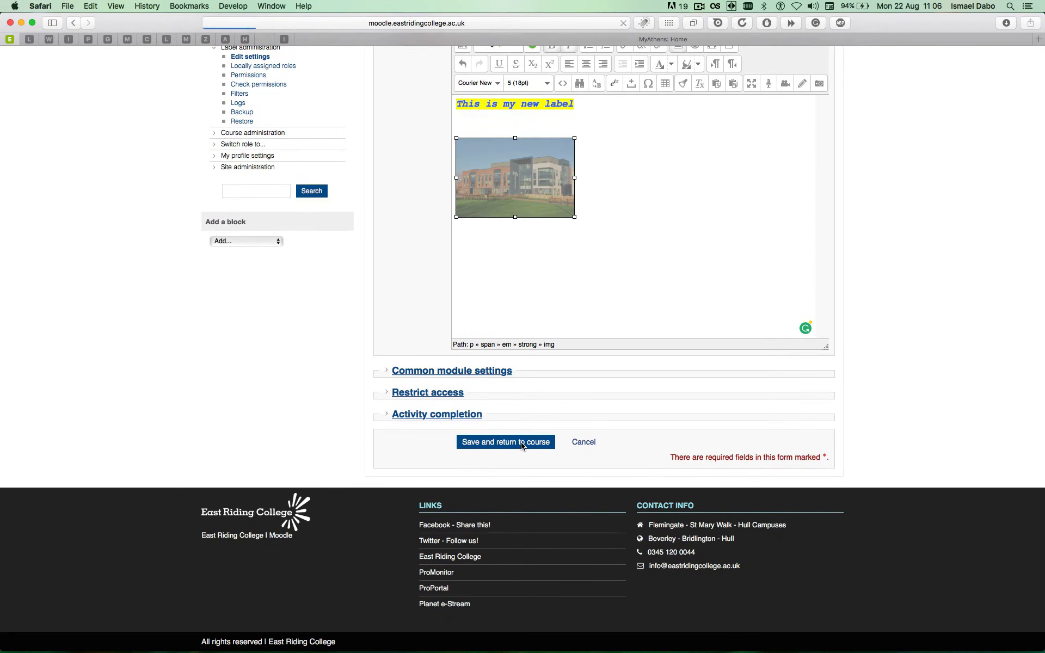